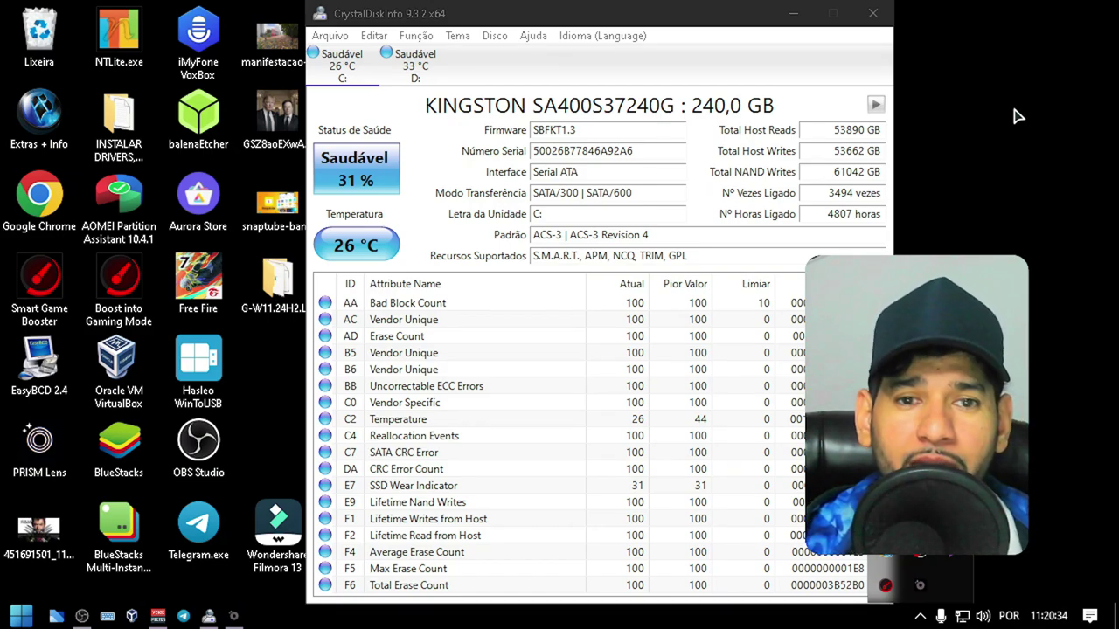
Step: Highlight the KINGSTON SA400S37240G drive's name and examine the whole S.M.A.R.T. attribute list of drive C:
left_click_drag(425, 105, 804, 106)
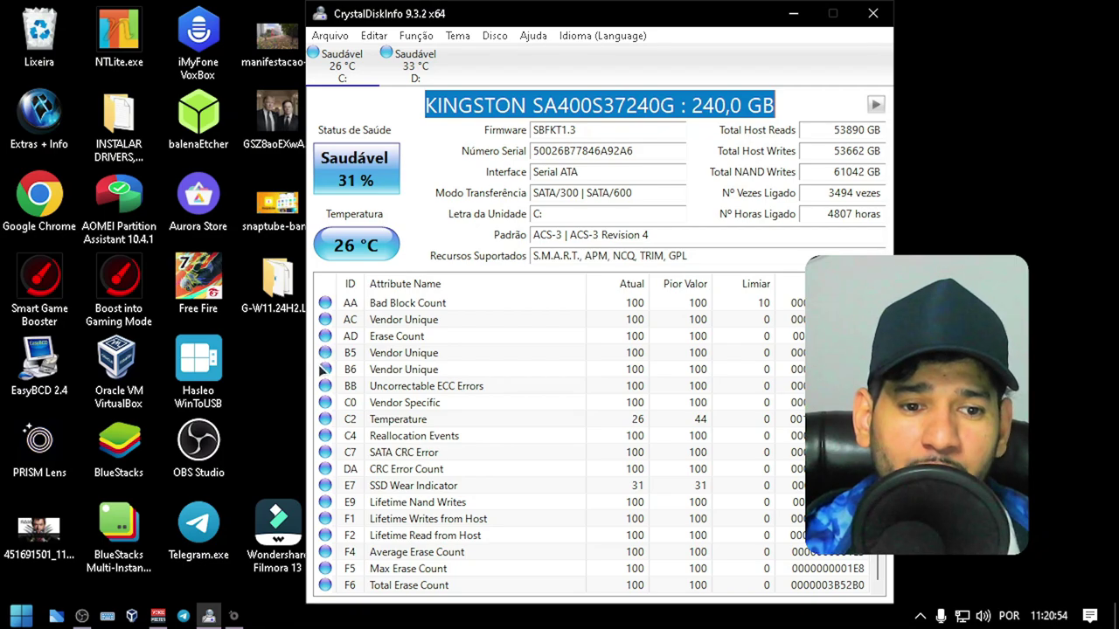
scroll(325, 542, "up", 1)
scroll(328, 568, "down", 1)
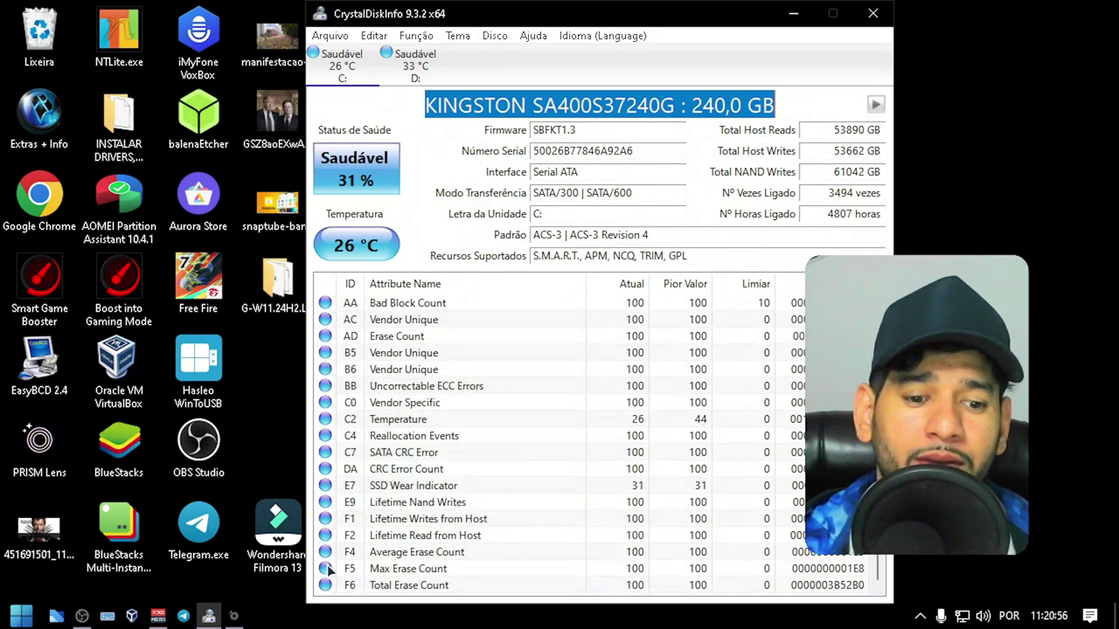
scroll(339, 559, "up", 1)
scroll(337, 542, "down", 1)
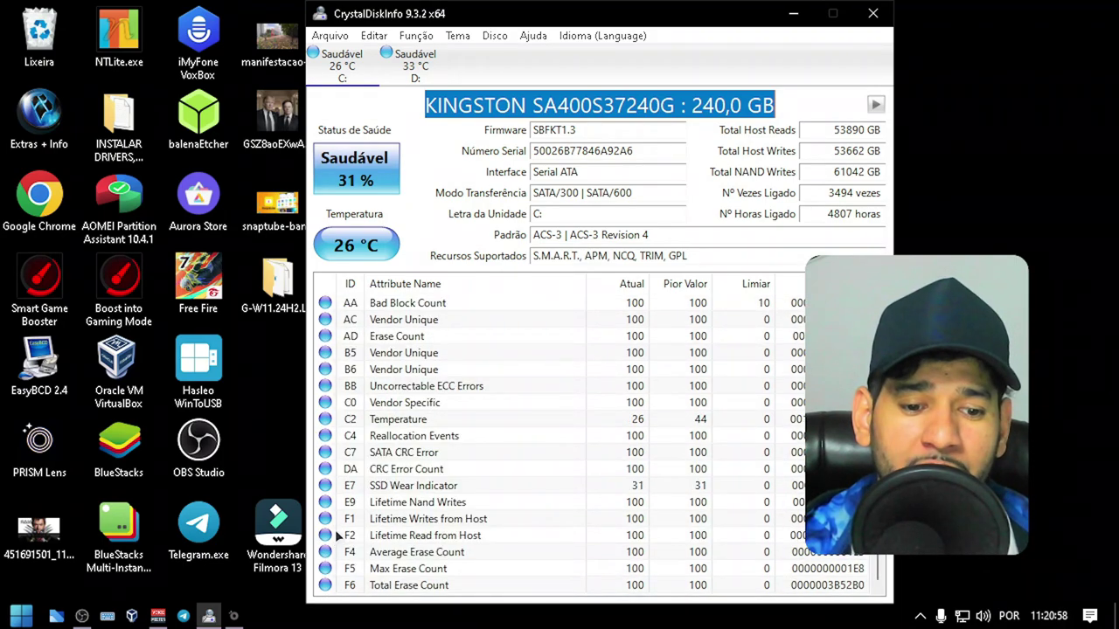
scroll(334, 532, "up", 1)
scroll(335, 531, "down", 1)
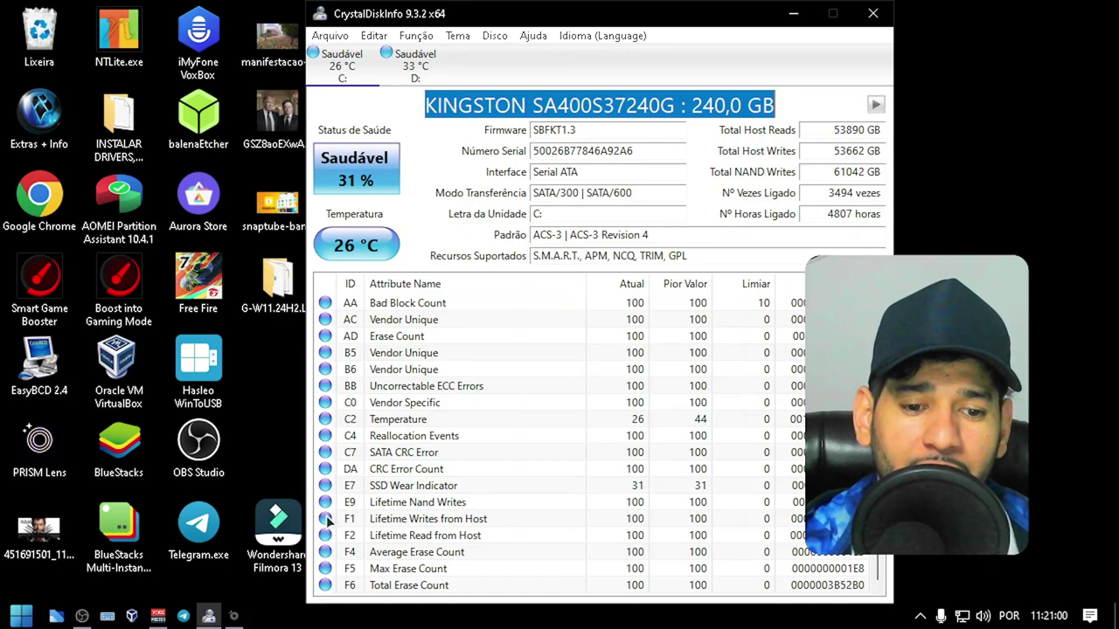
scroll(328, 519, "up", 1)
scroll(328, 519, "down", 1)
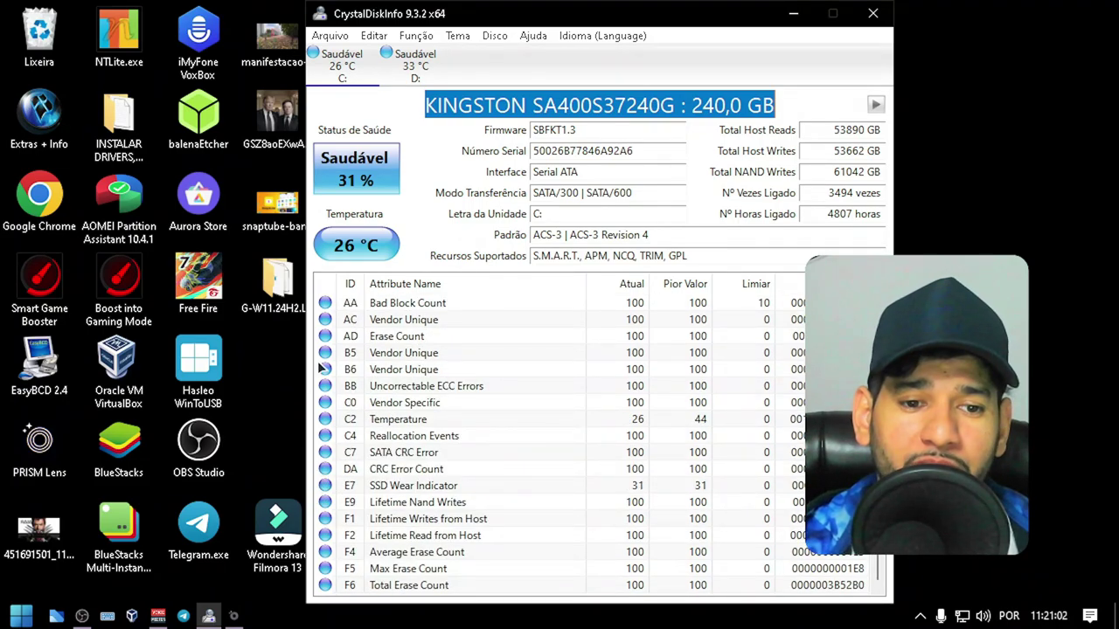
scroll(327, 414, "up", 1)
scroll(325, 455, "down", 1)
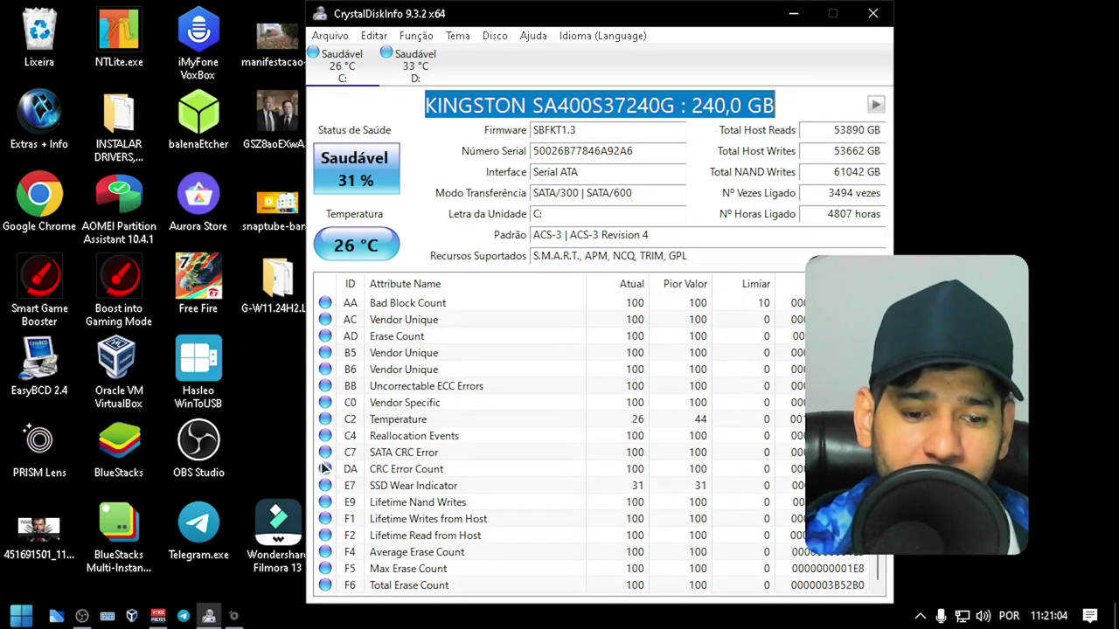
scroll(324, 468, "up", 3)
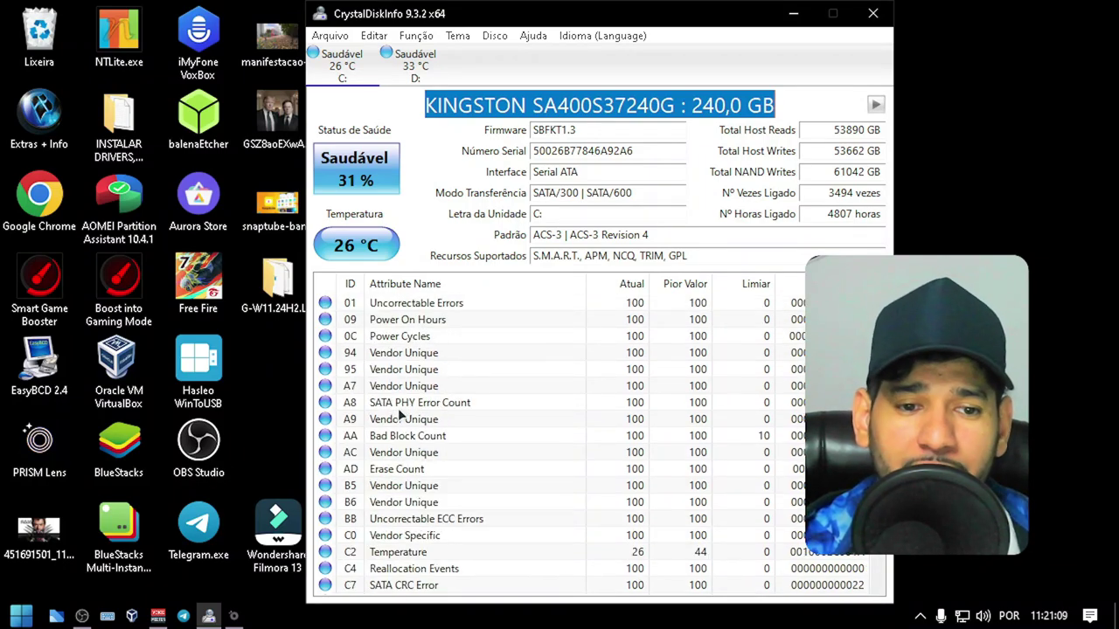
scroll(330, 391, "down", 3)
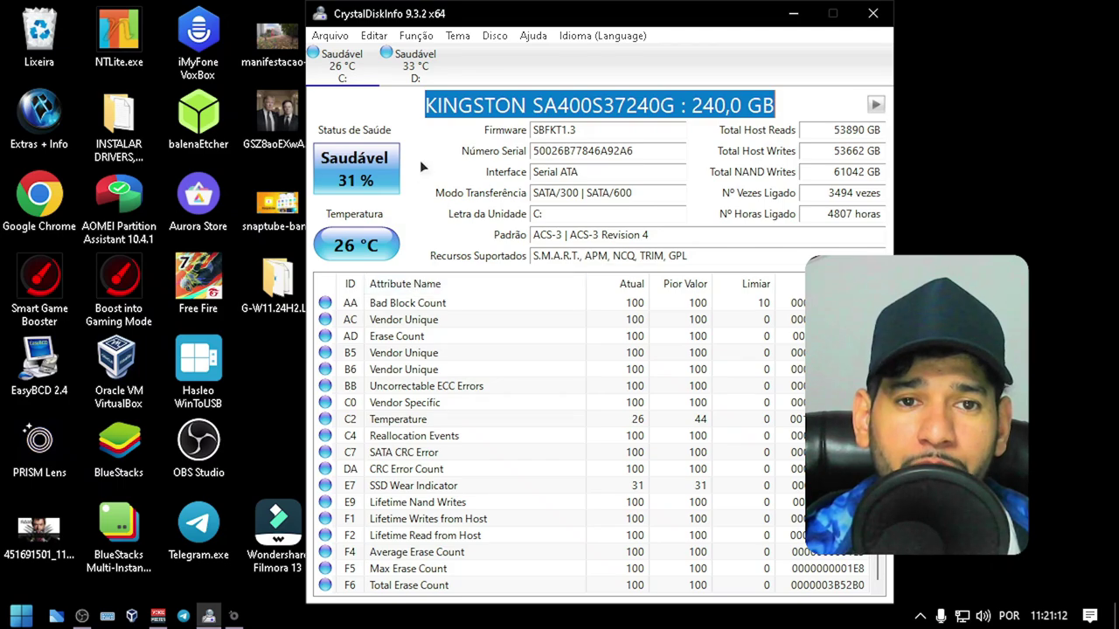
Step: Check the used and free space of drives C: and D: in File Explorer's Este Computador view, and close it
left_click(10, 619)
left_click(325, 412)
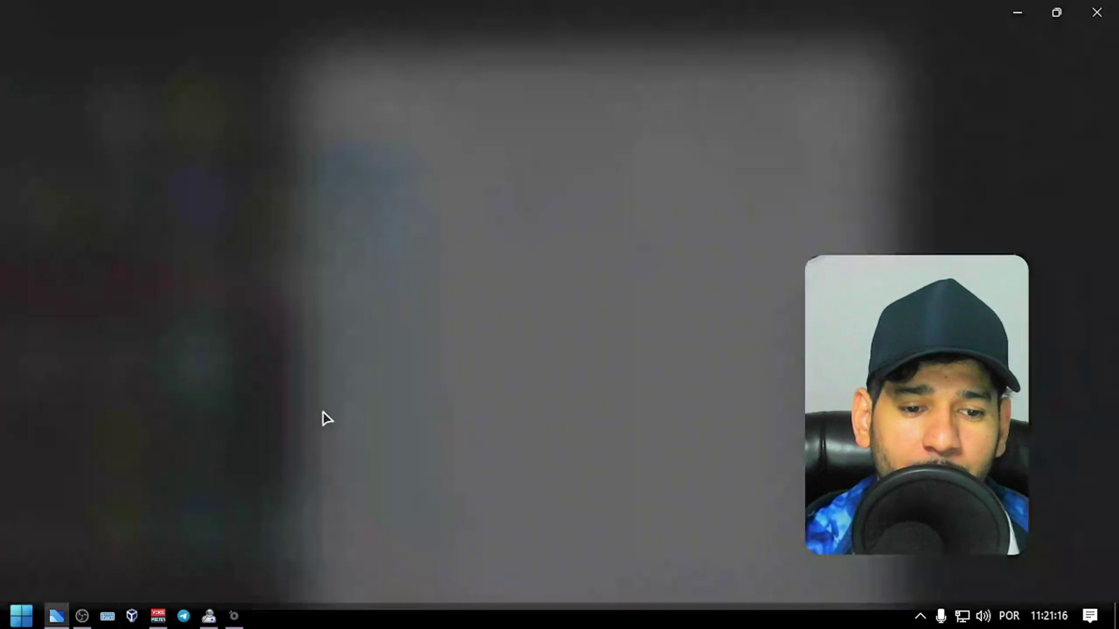
left_click(249, 139)
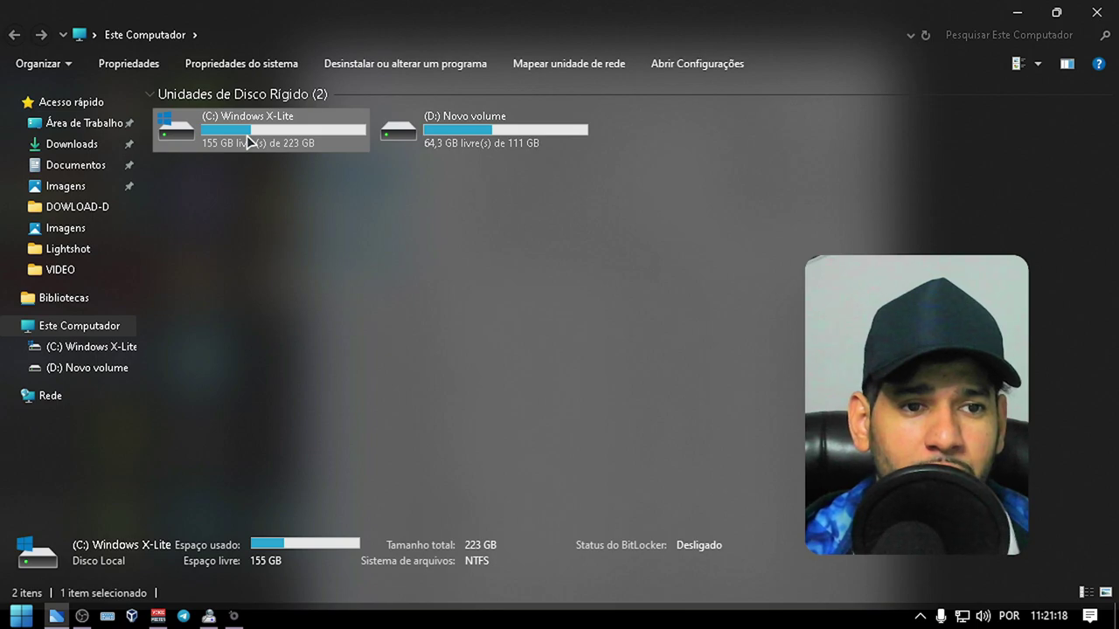
left_click(563, 140)
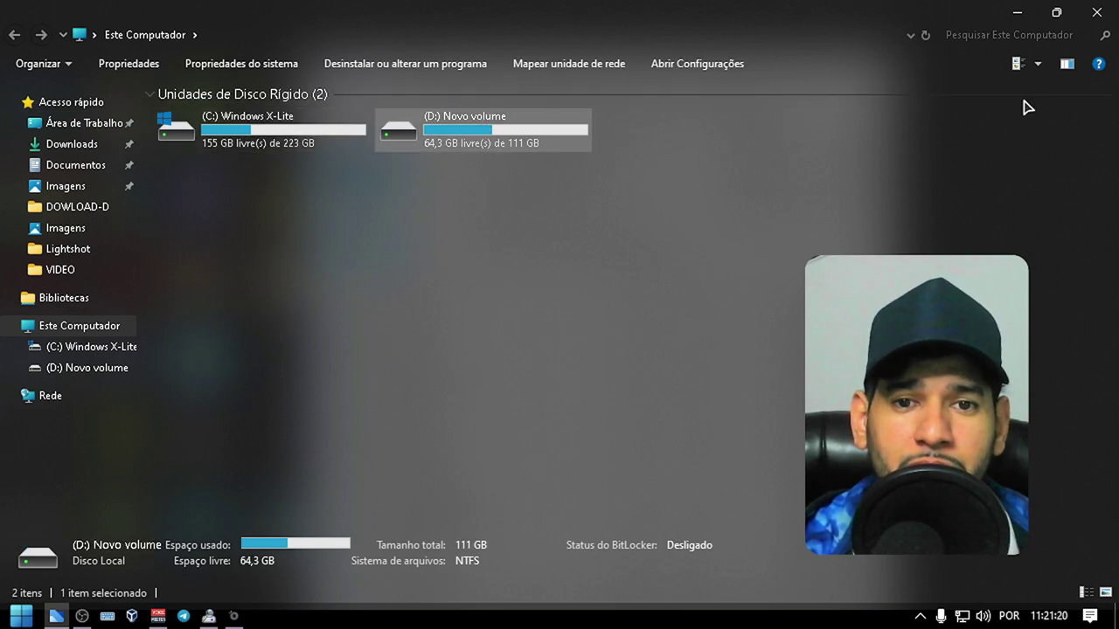
left_click(1101, 13)
Step: Show drive D:'s health information, highlight its model name and examine its S.M.A.R.T. attributes
left_click(411, 66)
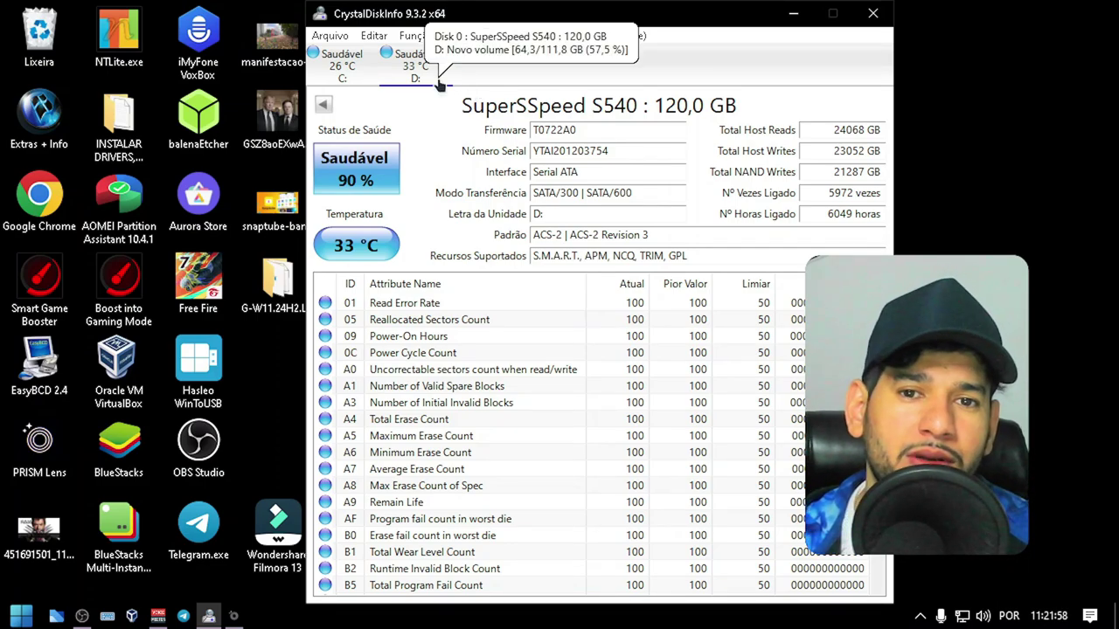
left_click_drag(461, 105, 771, 108)
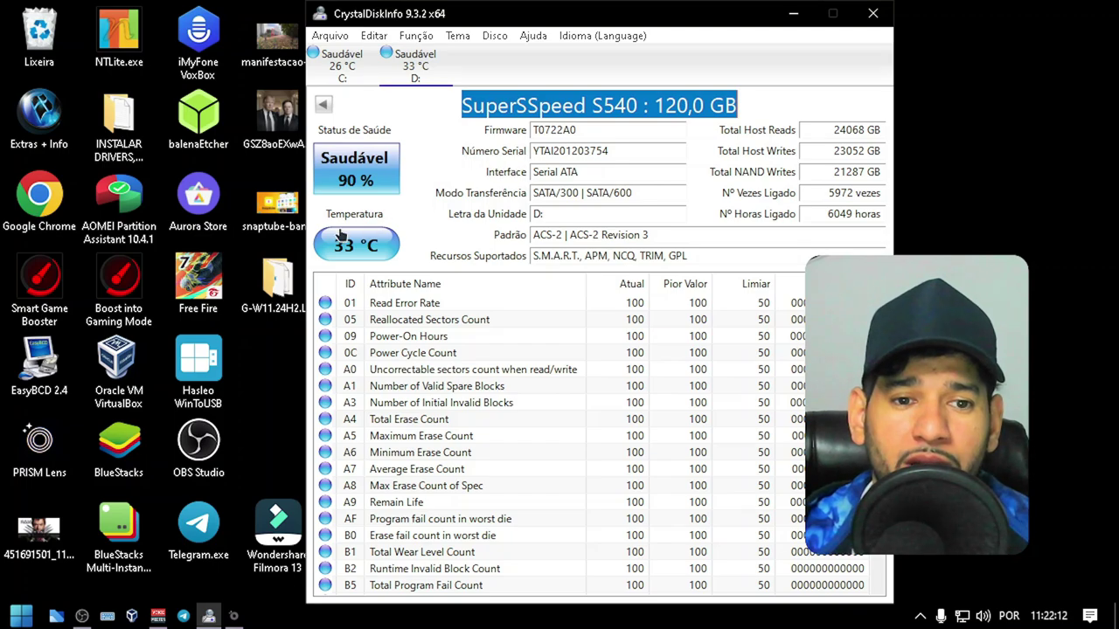
scroll(339, 485, "down", 4)
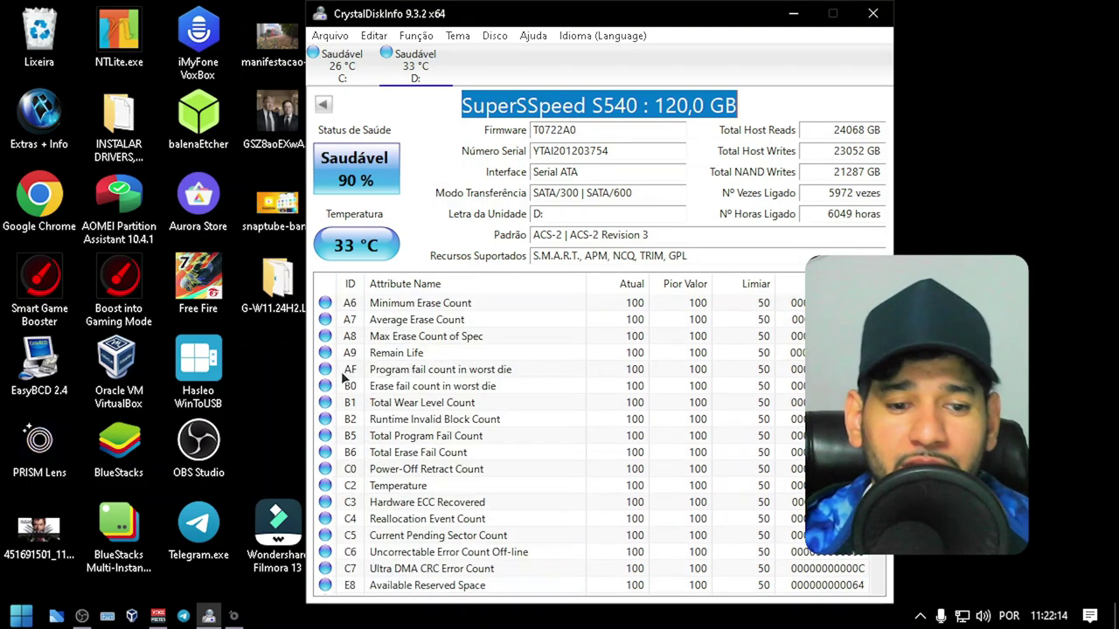
scroll(339, 485, "up", 4)
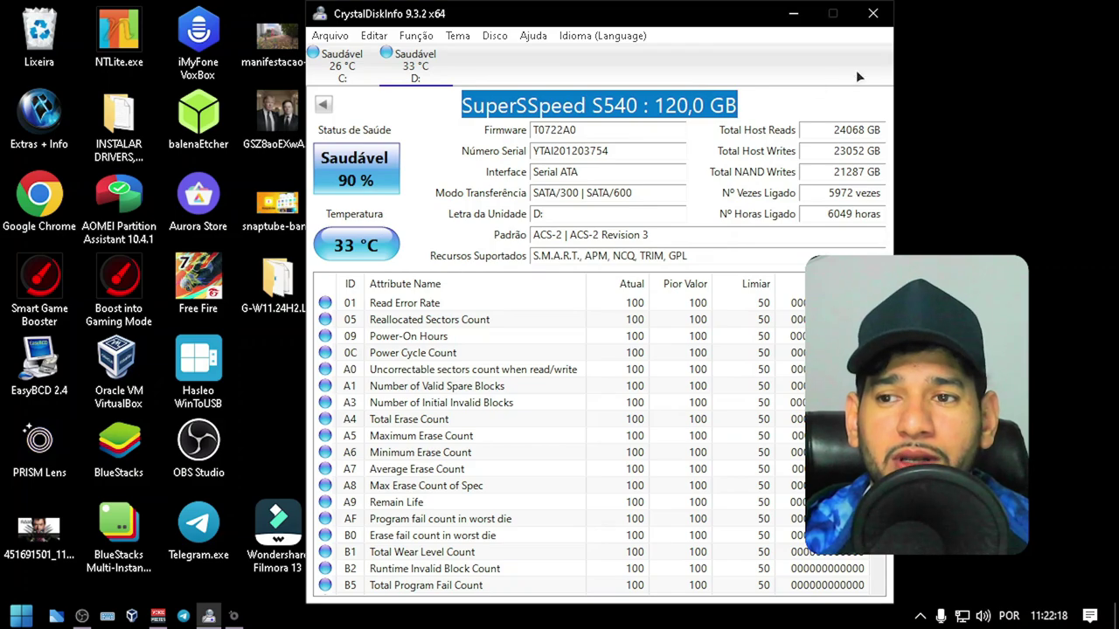
Step: Compare the health status of drive C: with drive D:, and review drive D:'s attribute list again
left_click(341, 77)
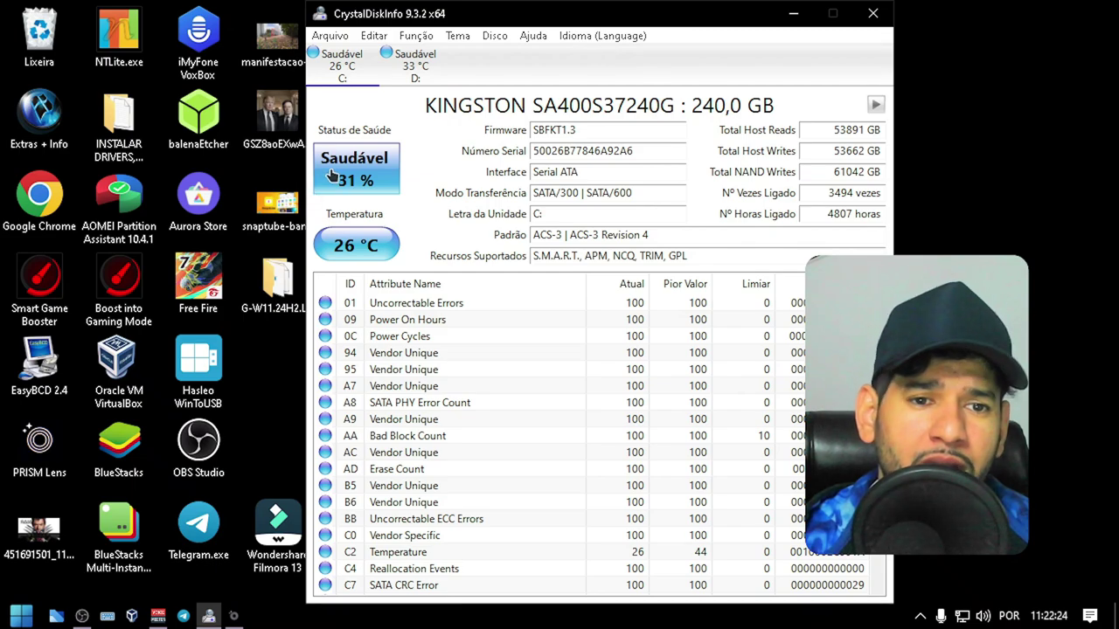
left_click(424, 59)
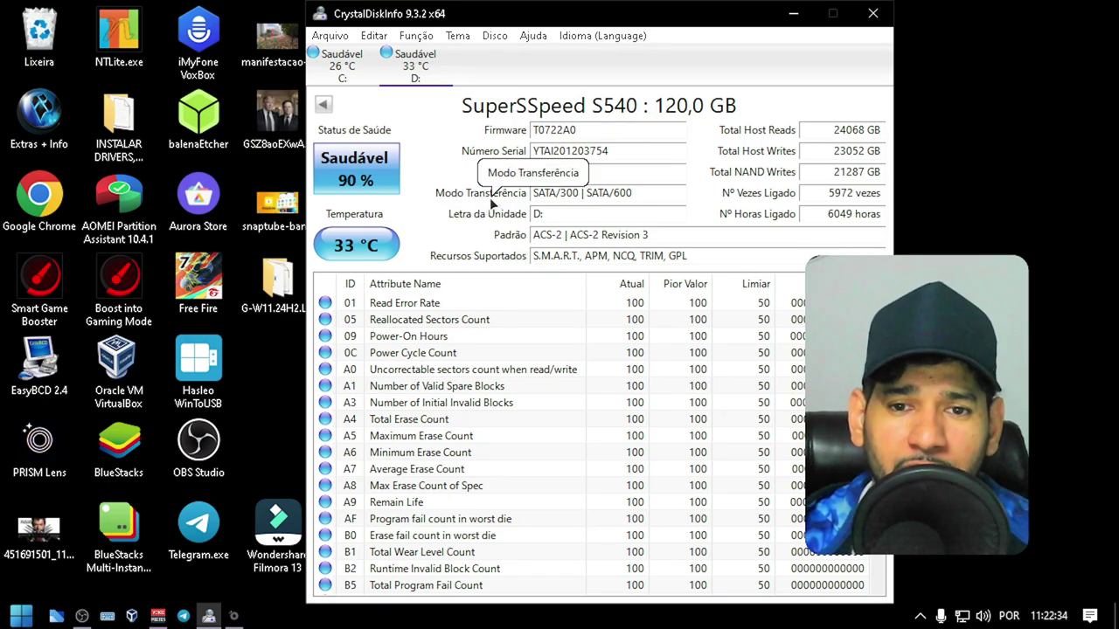
scroll(524, 420, "down", 5)
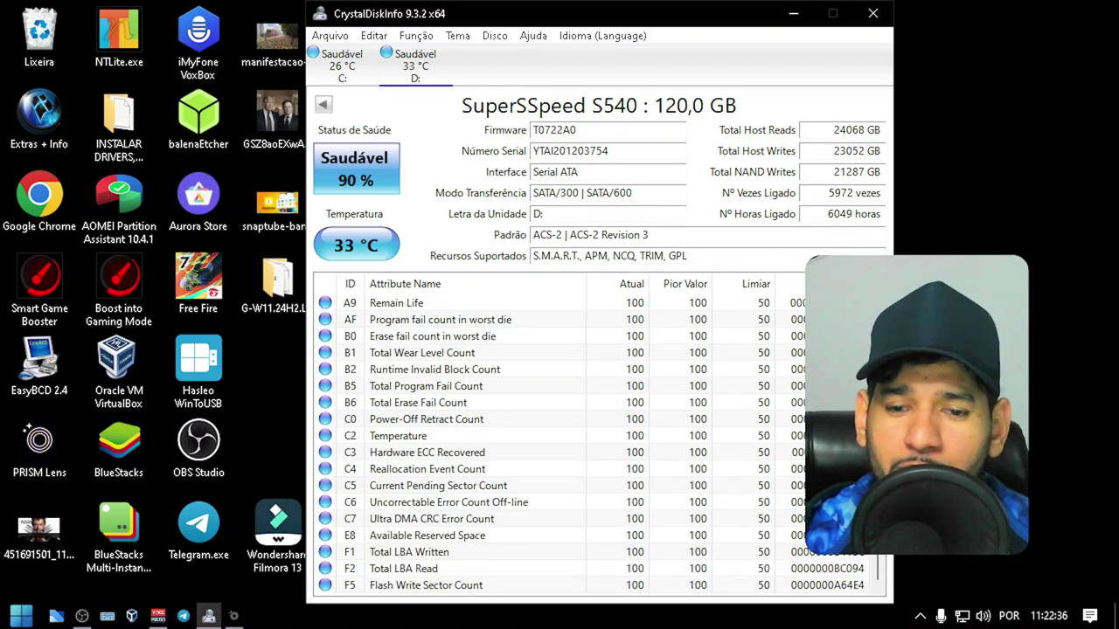
scroll(498, 352, "up", 3)
scroll(490, 337, "down", 3)
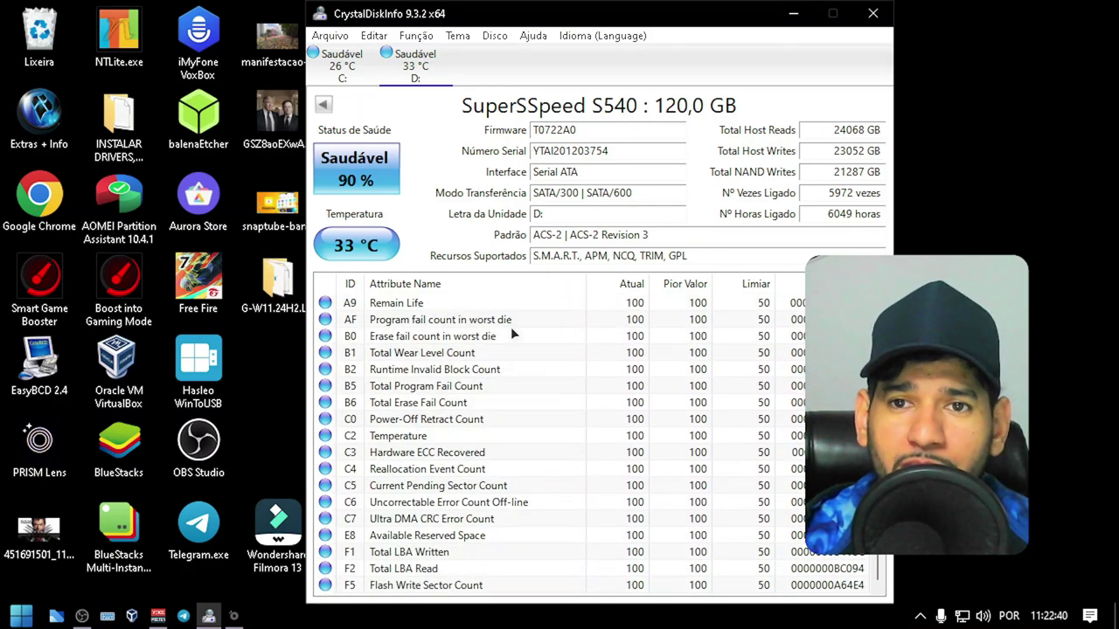
scroll(511, 327, "up", 3)
left_click(574, 36)
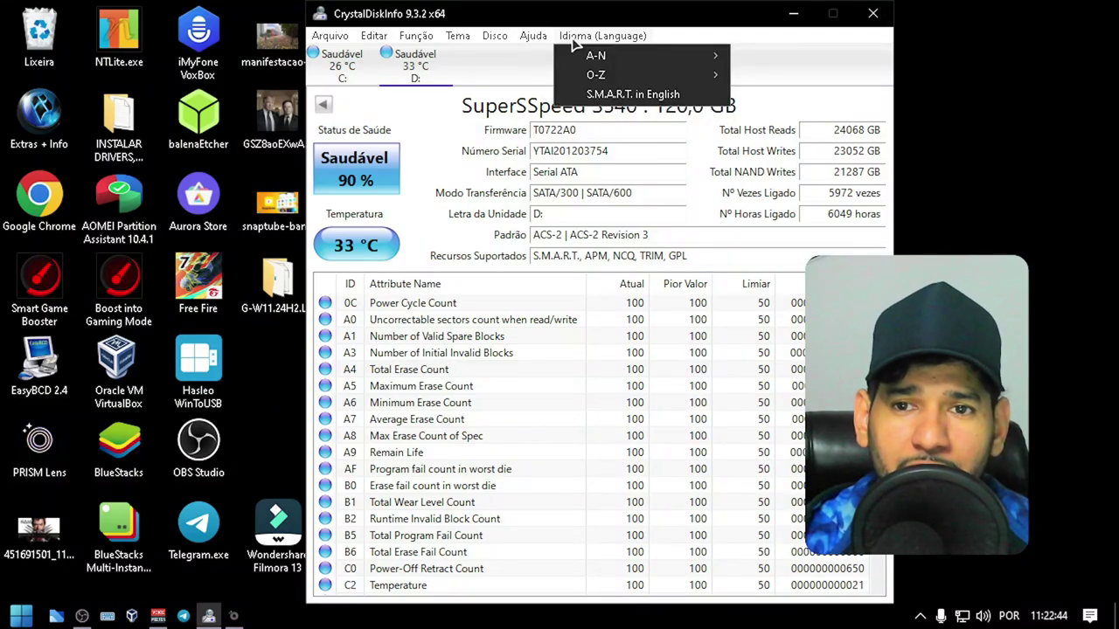
mouse_move(657, 77)
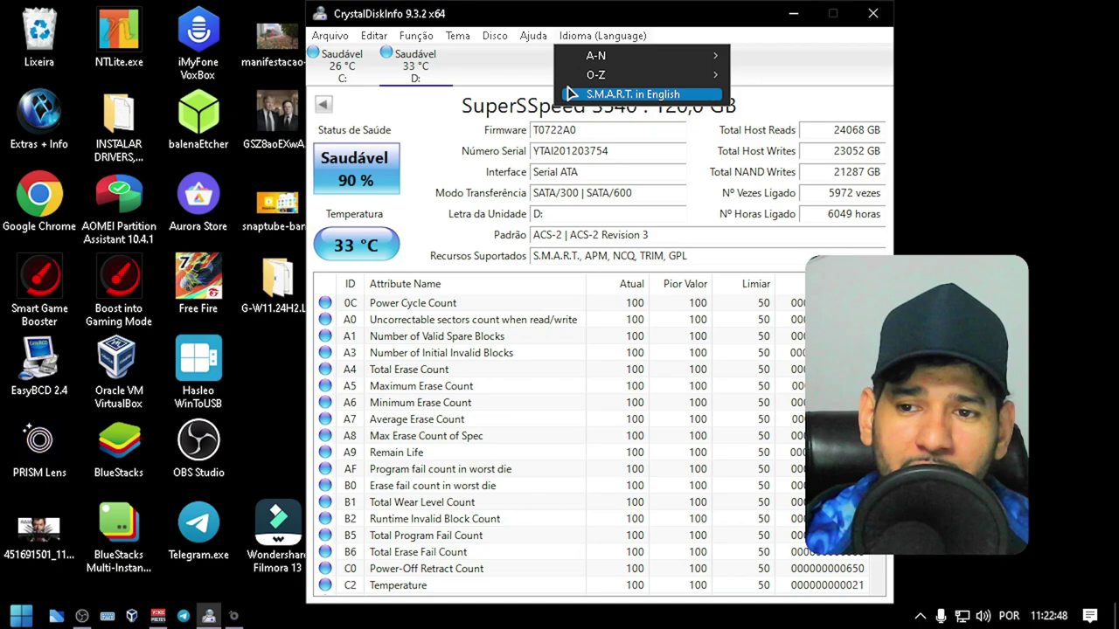
left_click(476, 59)
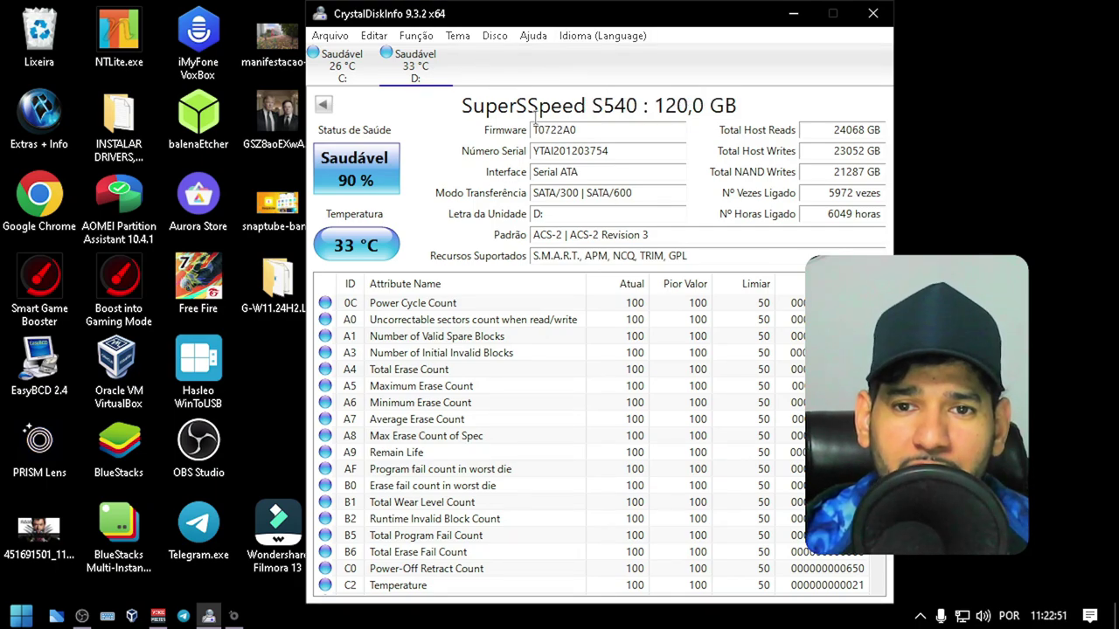
Step: Highlight part of drive D:'s firmware value and look through its S.M.A.R.T. attributes from beginning to end
left_click_drag(543, 130, 708, 167)
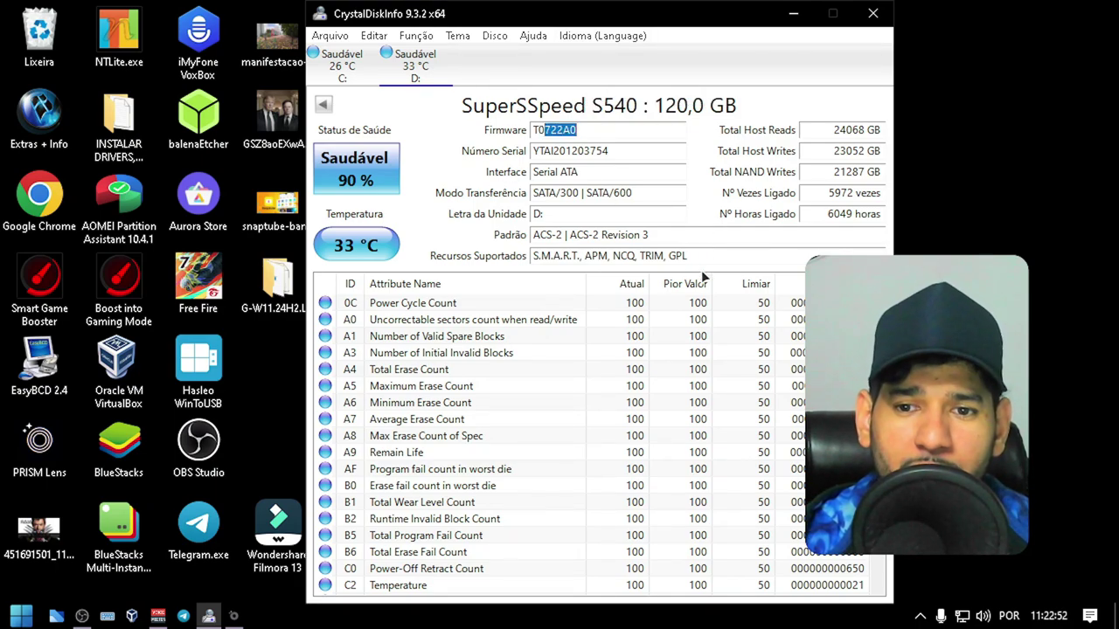
scroll(611, 370, "up", 1)
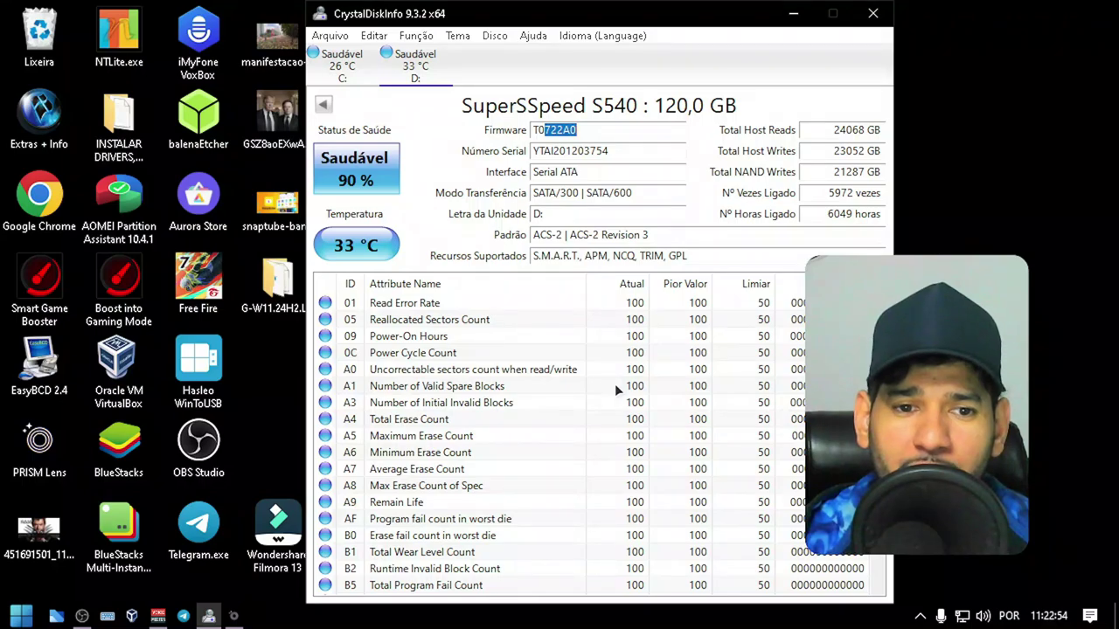
scroll(615, 383, "down", 3)
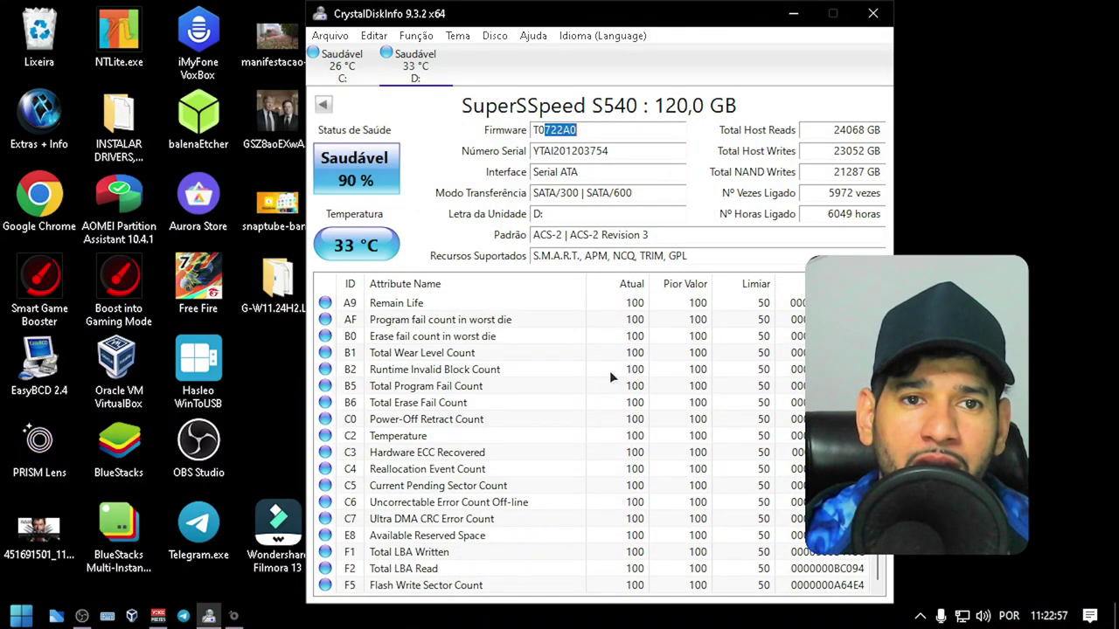
scroll(609, 371, "up", 4)
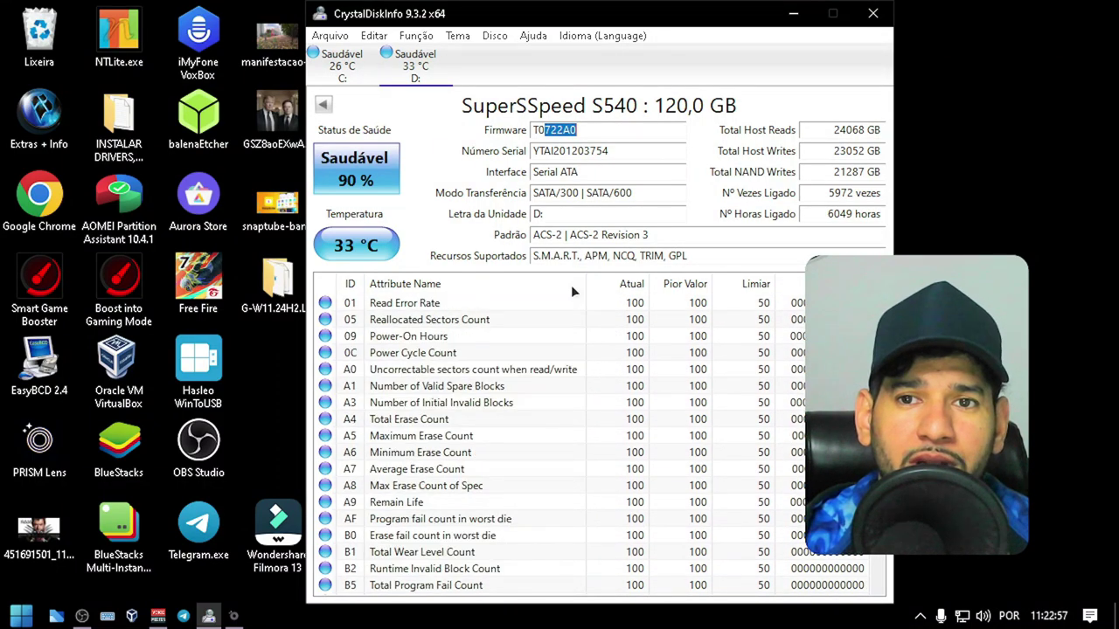
Step: Turn on Green Mode and change the interface theme to Dark
left_click(458, 35)
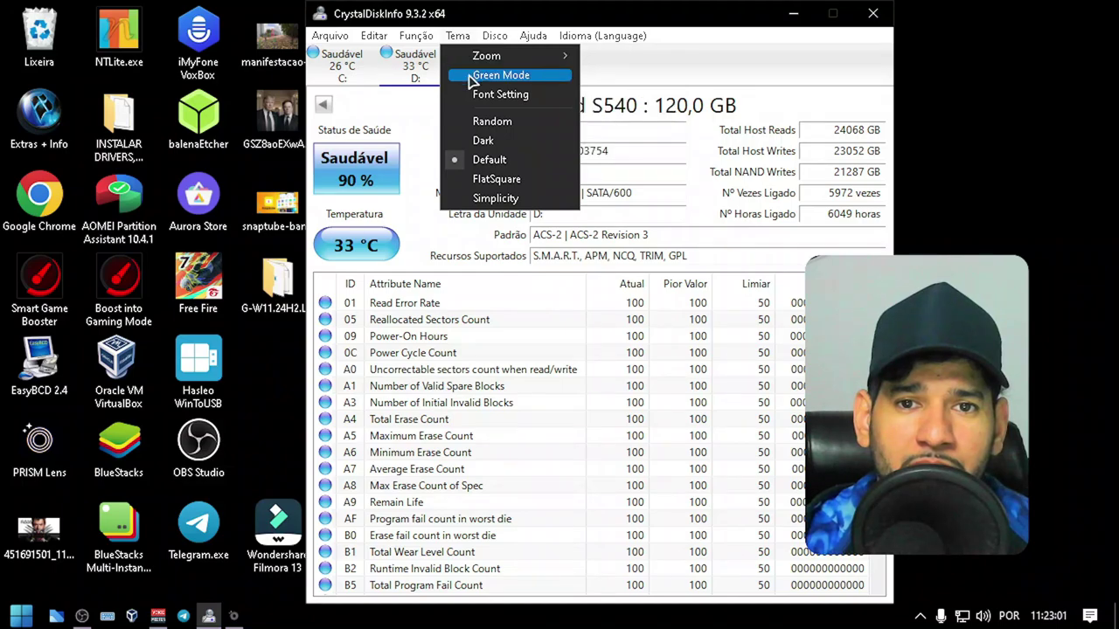
left_click(468, 75)
left_click(458, 35)
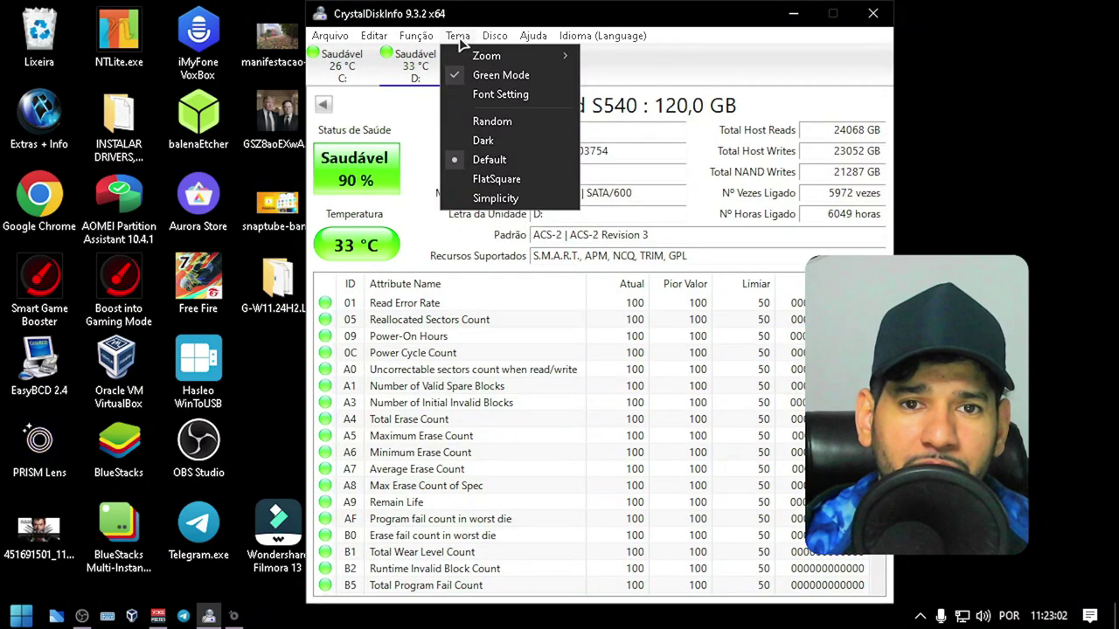
left_click(451, 39)
left_click(452, 40)
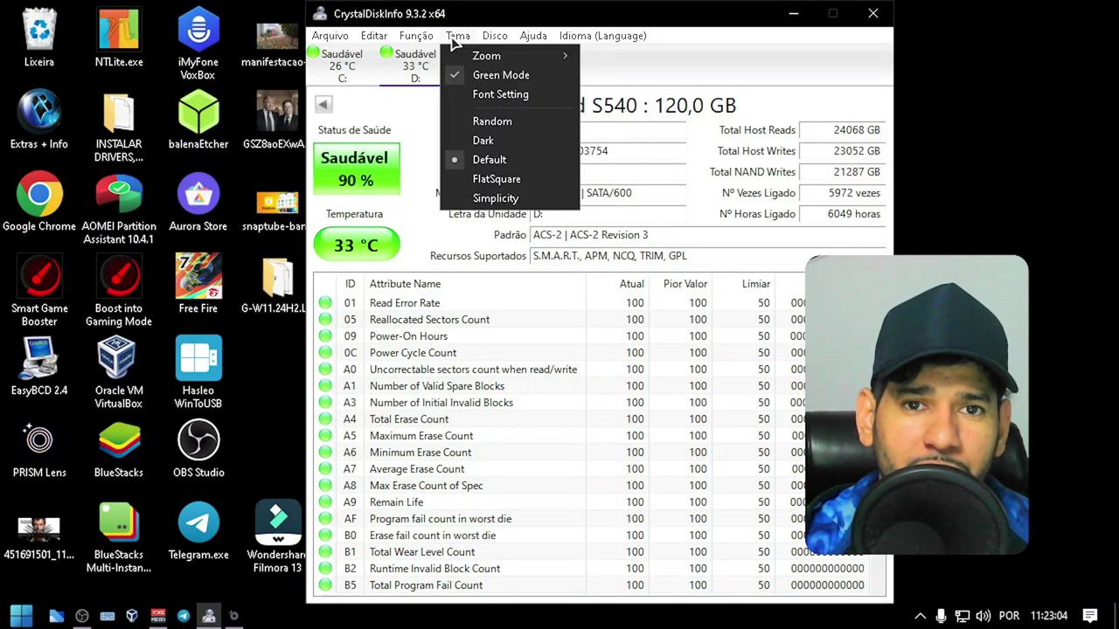
left_click(479, 141)
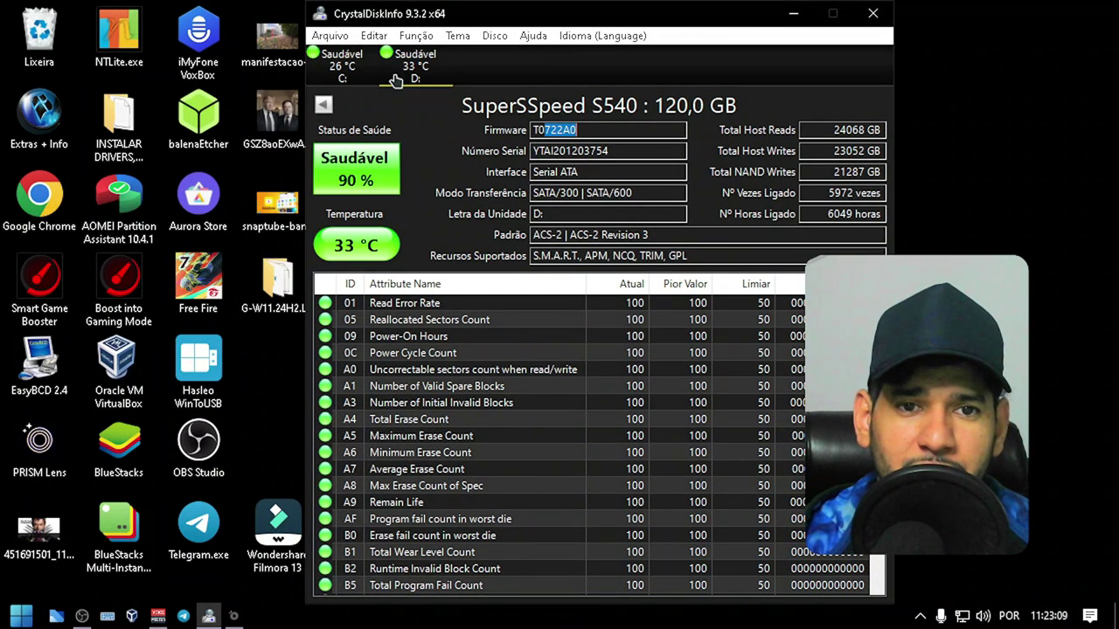
Step: View the font face, font scale and ClearType options in the Font Setting dialog, and close it without changes
left_click(454, 38)
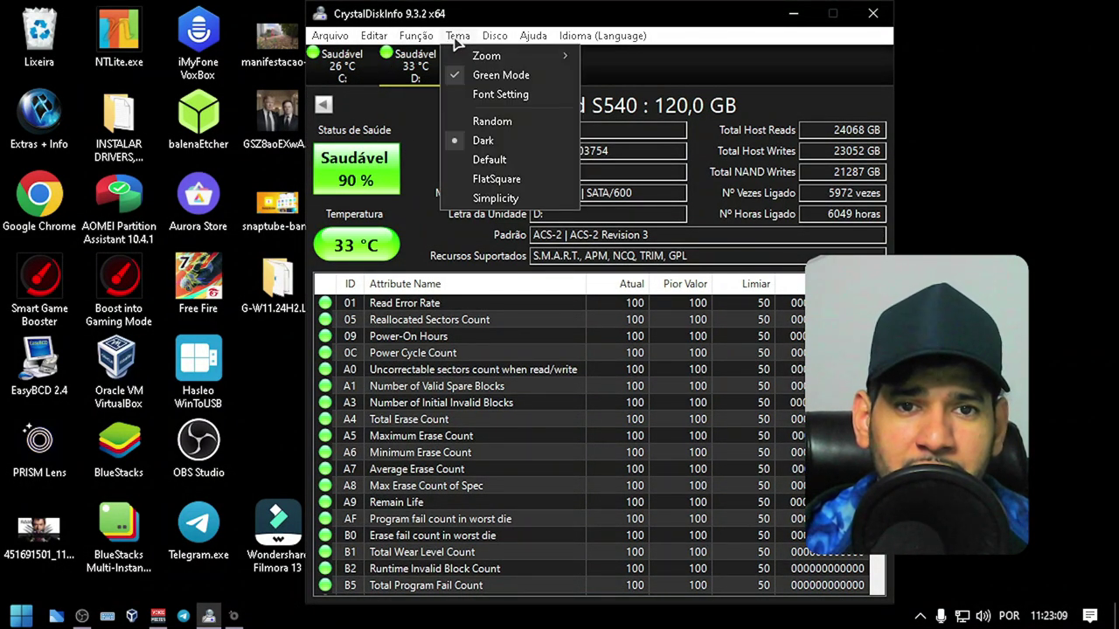
left_click(455, 98)
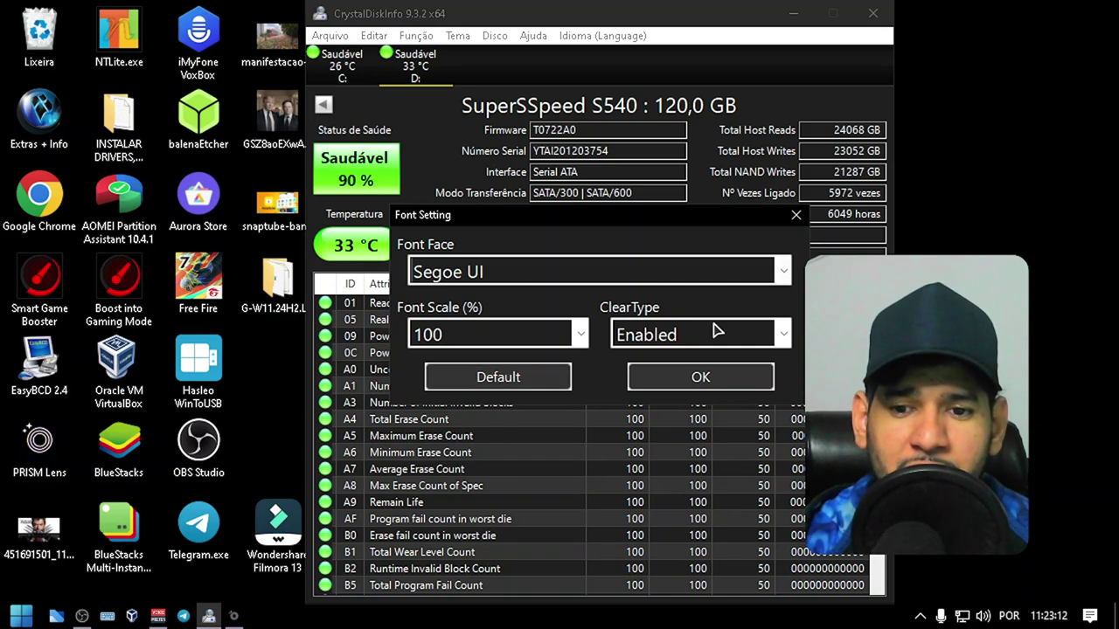
left_click(795, 217)
Step: Turn off Green Mode and show the health information of drive C:
left_click(457, 36)
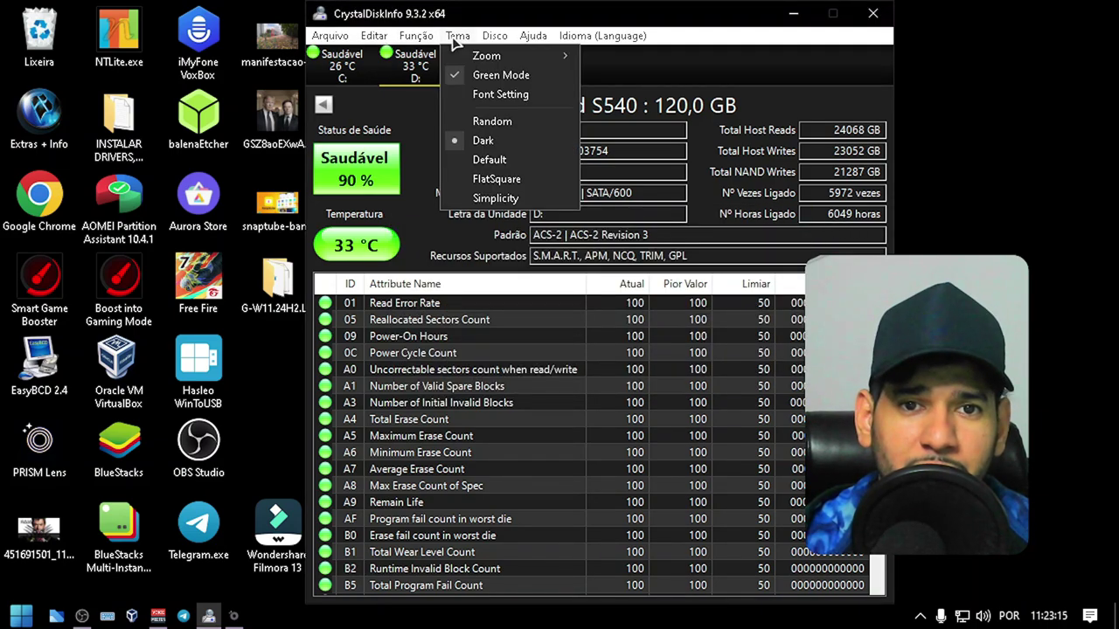
mouse_move(484, 59)
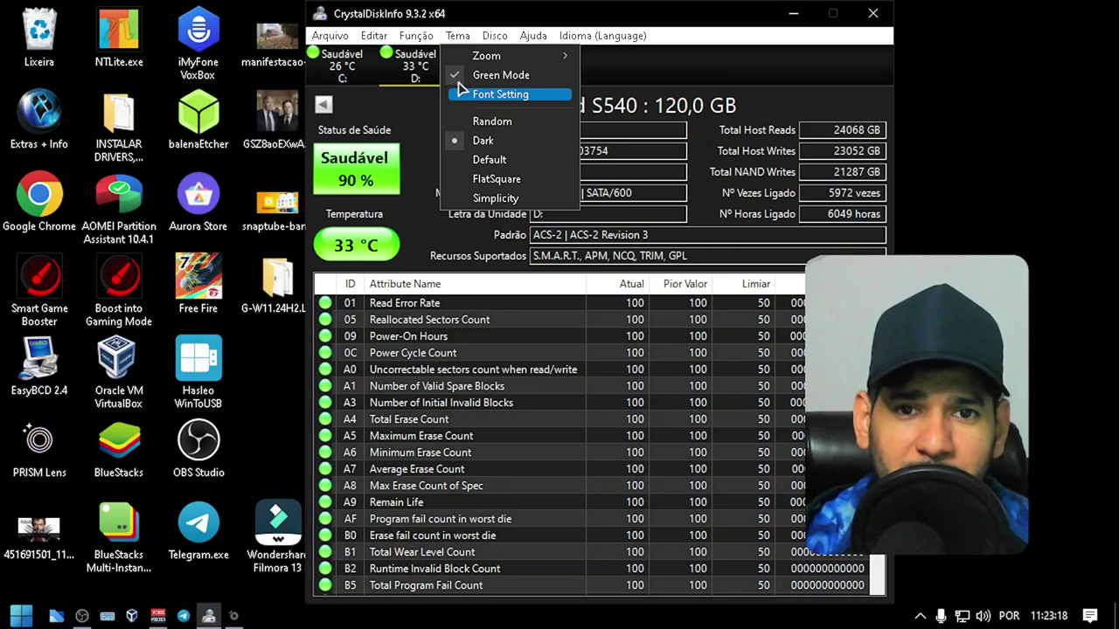
left_click(463, 76)
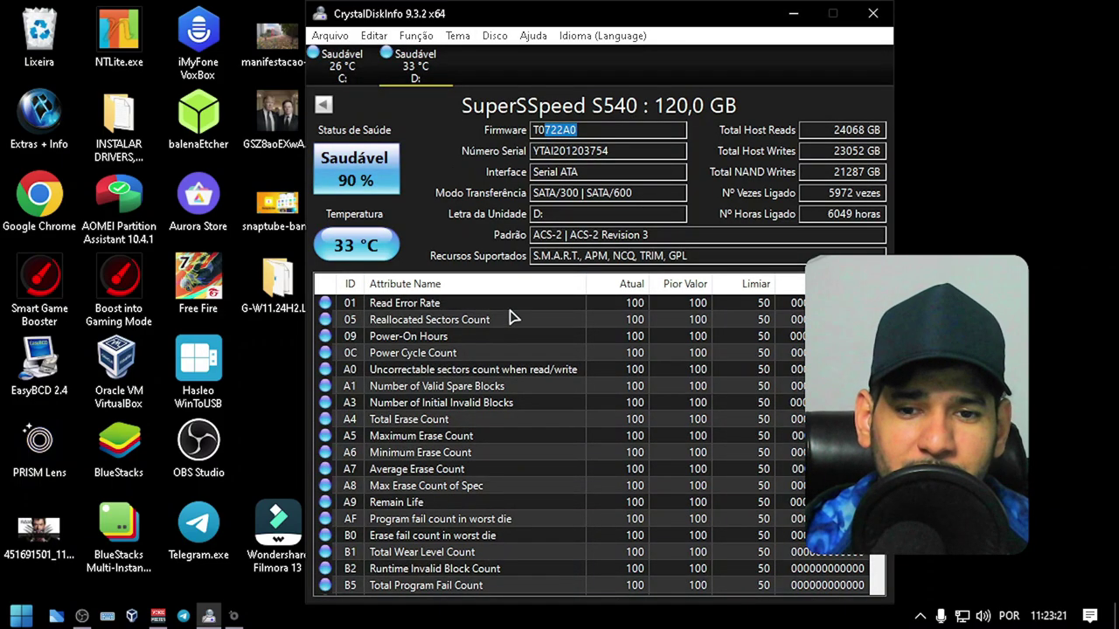
left_click(337, 79)
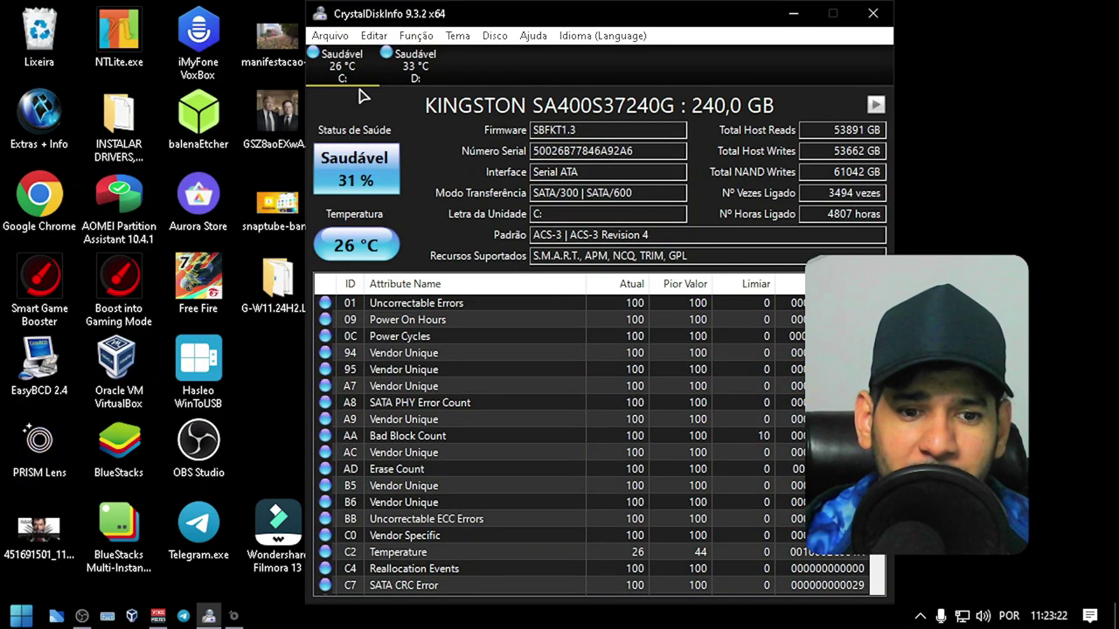